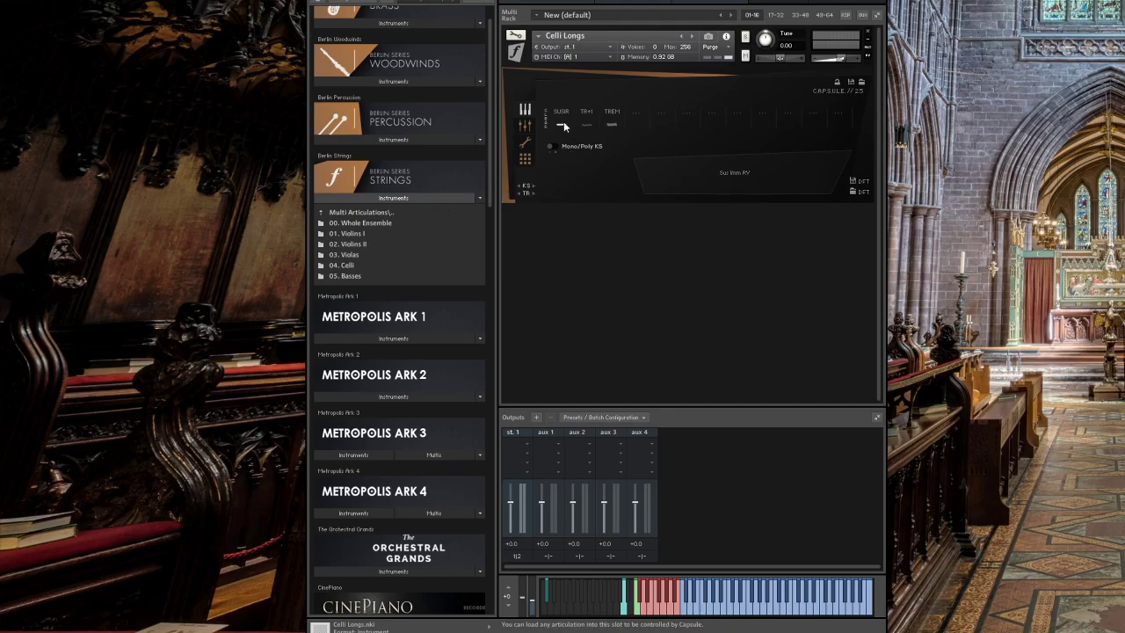
Step: Browse the Violins I patches in the Single Articulations folder
left_click(381, 212)
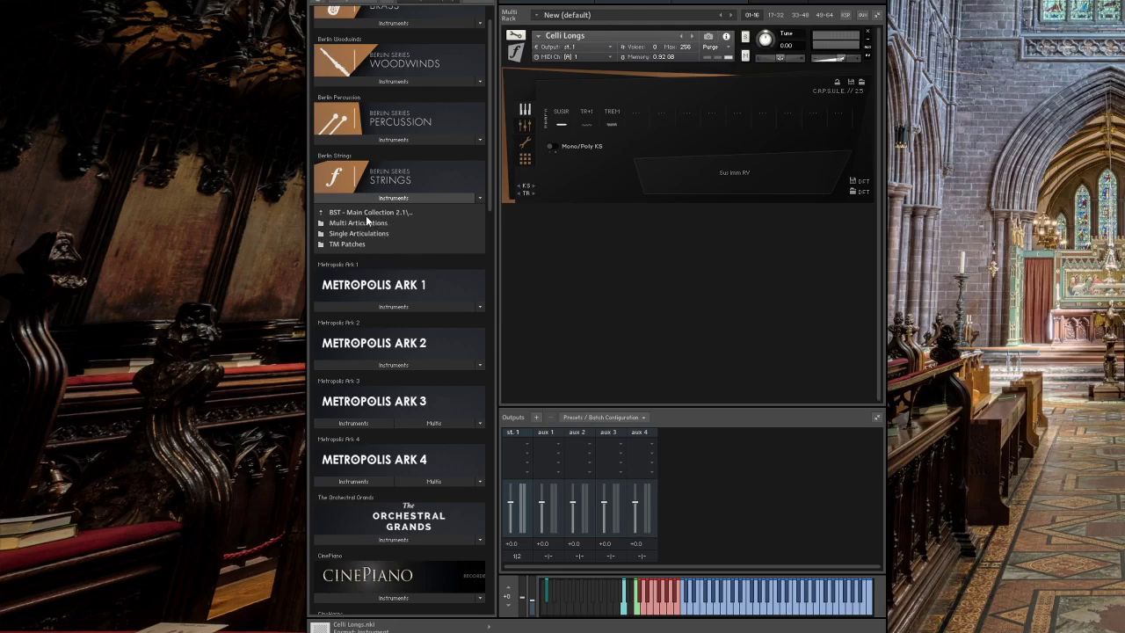
left_click(377, 233)
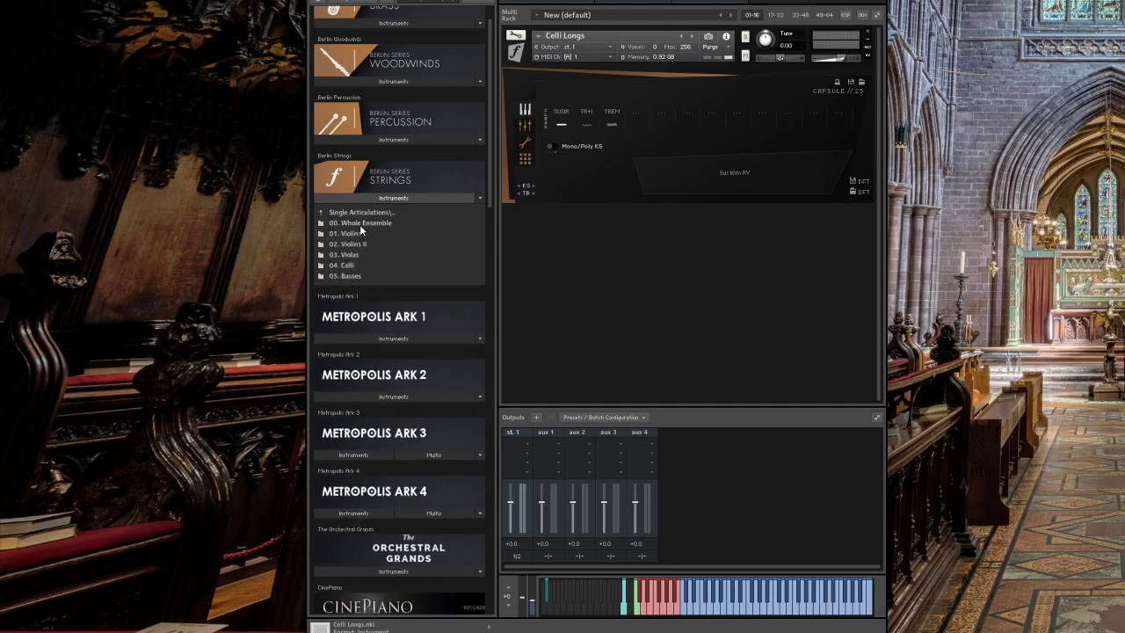
left_click(362, 230)
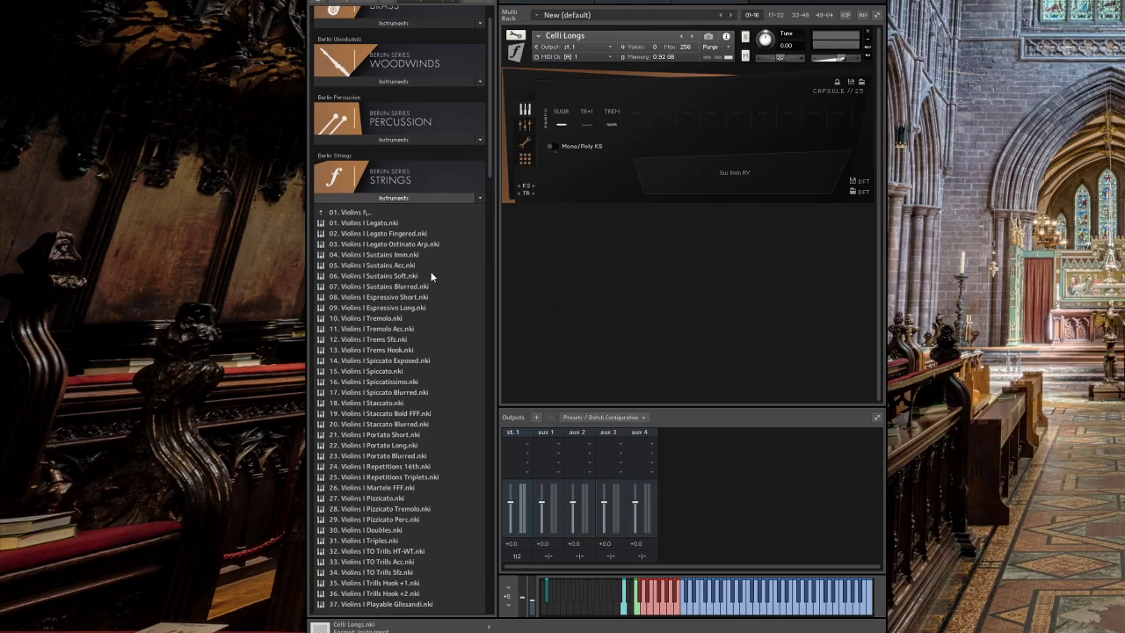
left_click(361, 212)
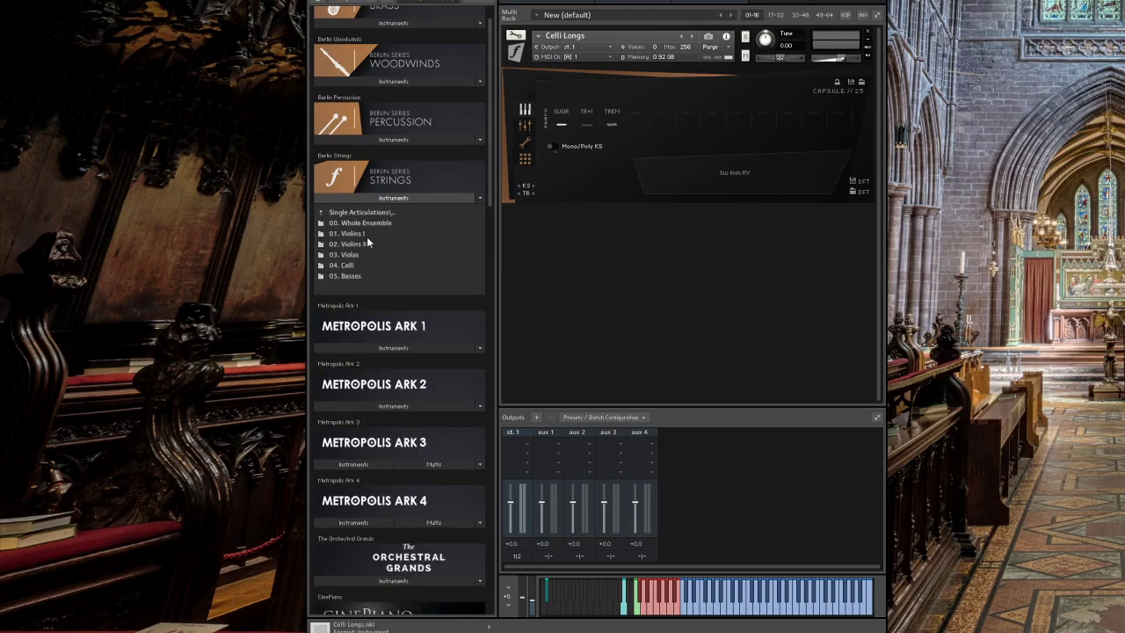
Step: Browse the Violins I Multi Articulations patches, then return to the main collection's top folders
left_click(373, 213)
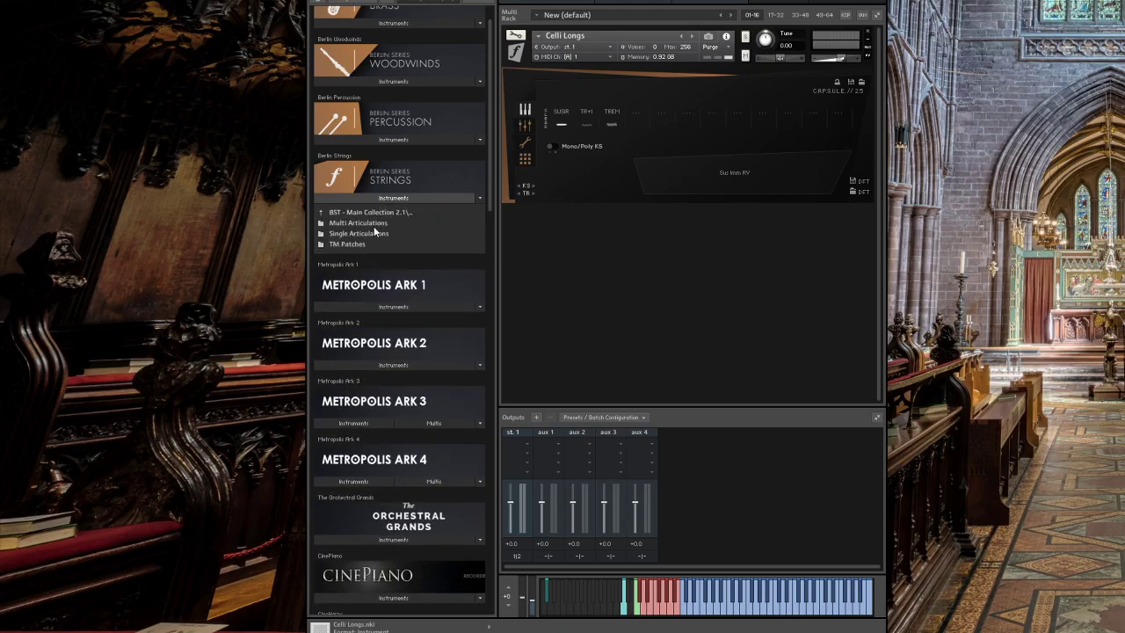
left_click(373, 225)
left_click(370, 233)
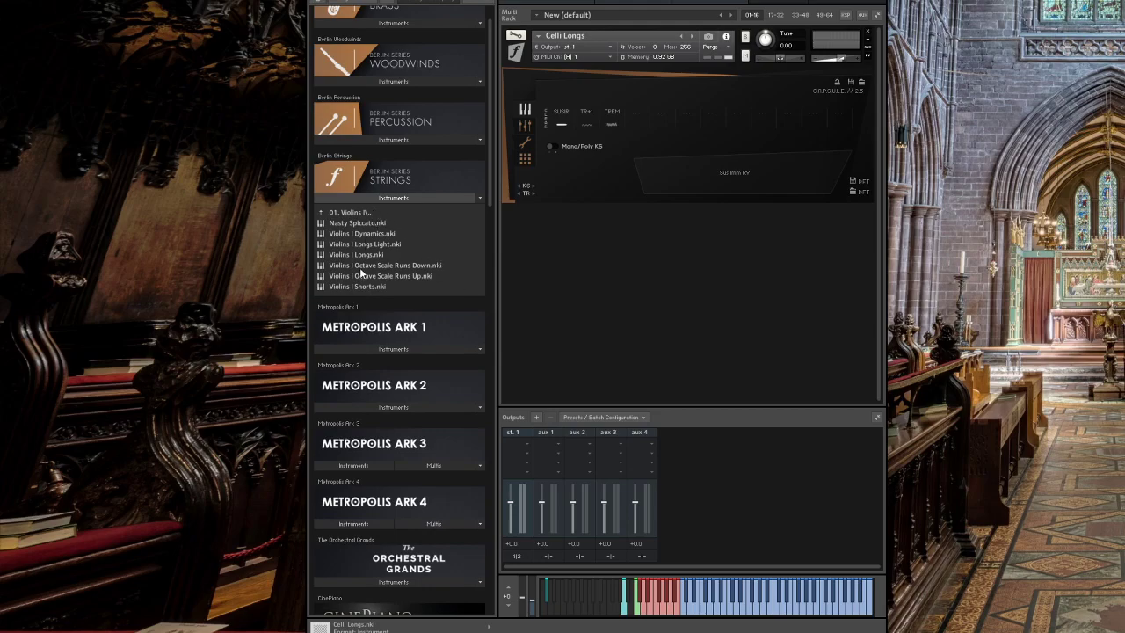
left_click(380, 213)
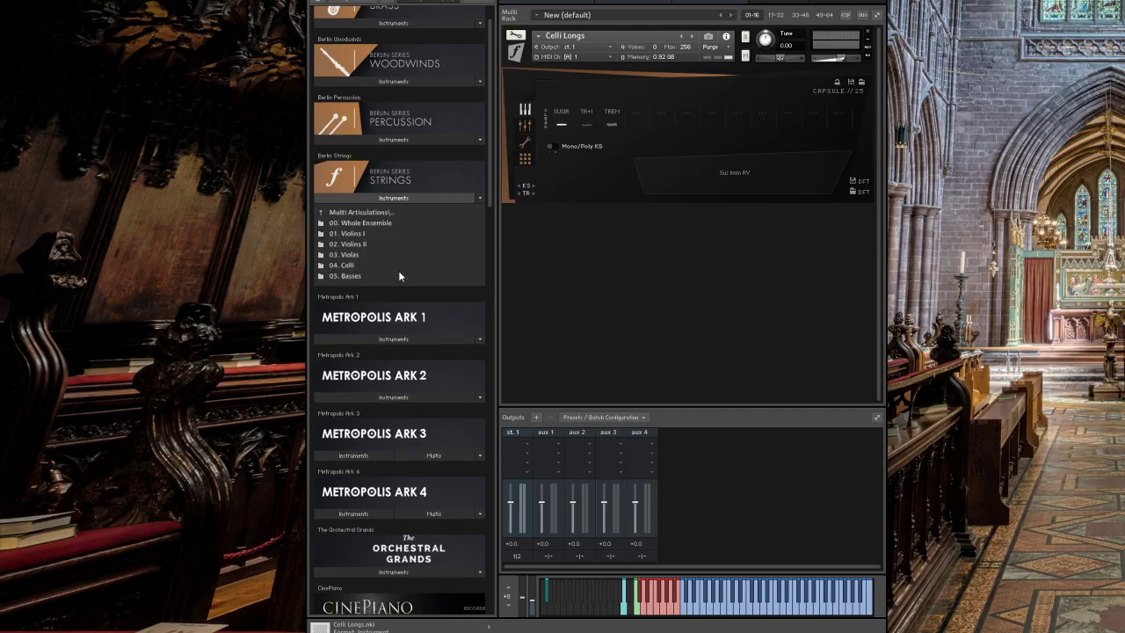
left_click(390, 213)
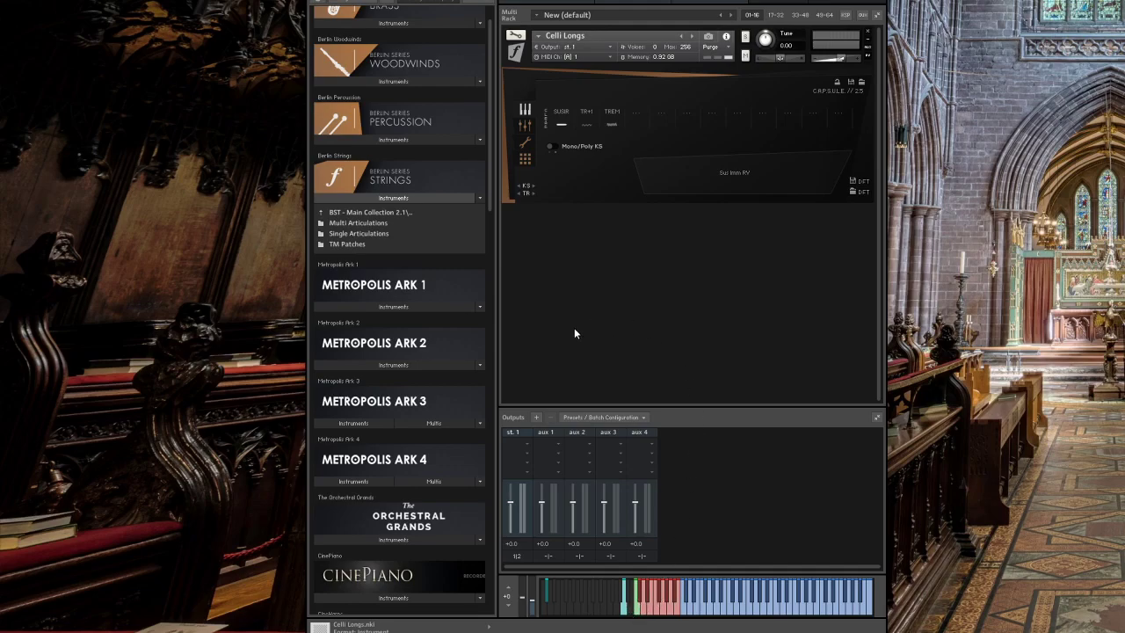
left_click(644, 122)
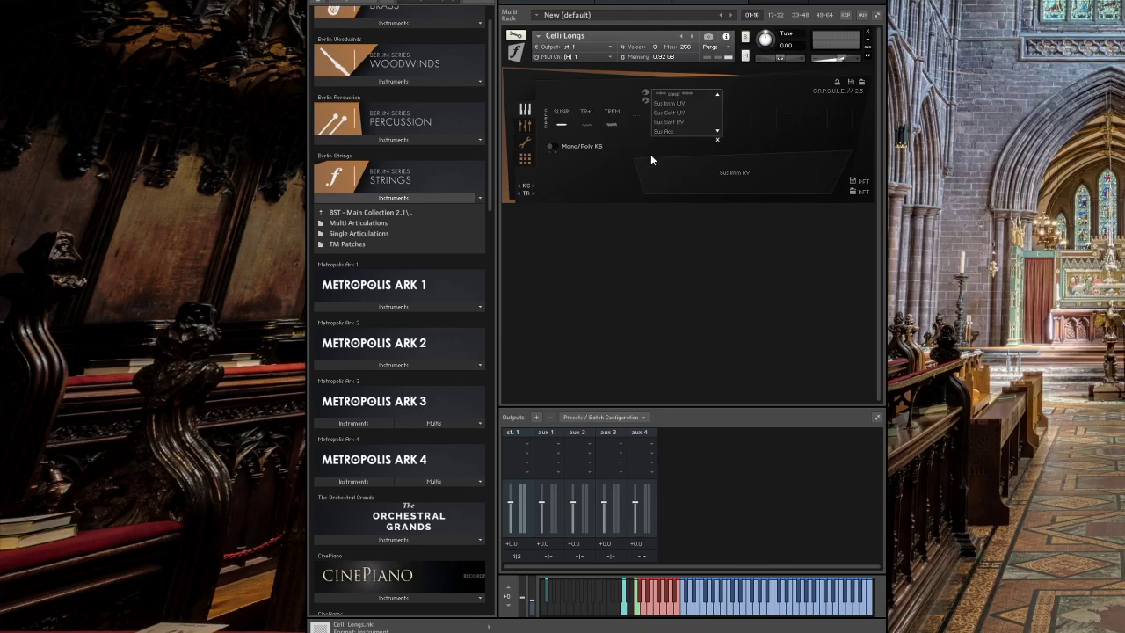
left_click(716, 140)
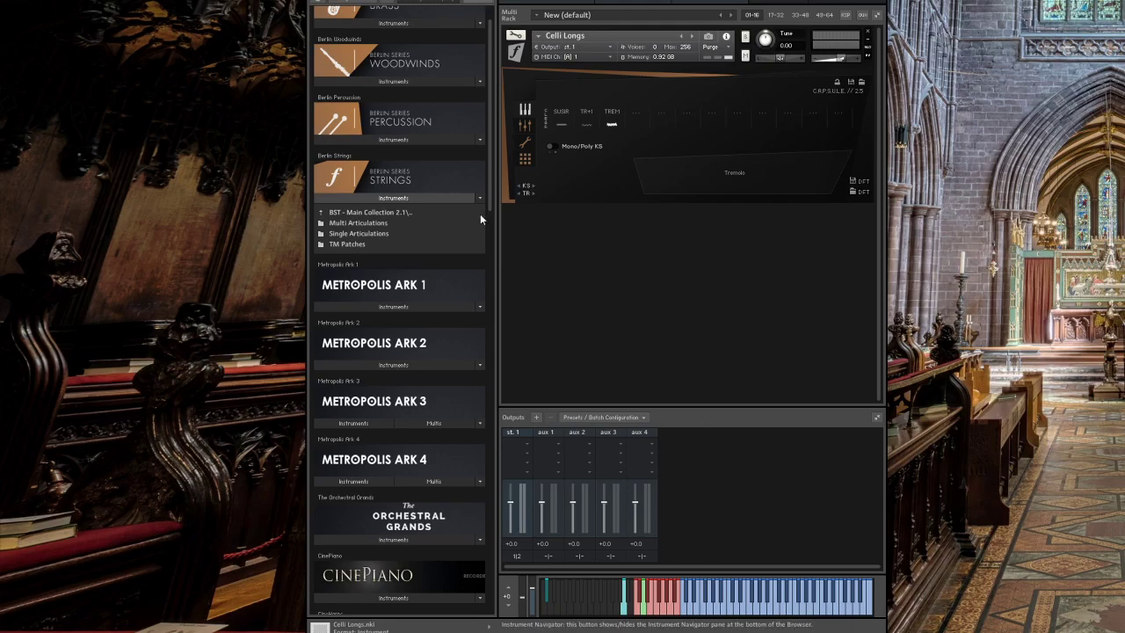
Step: Clear all articulations, put Sus Imm RV in slot one and show its settings
left_click(546, 117)
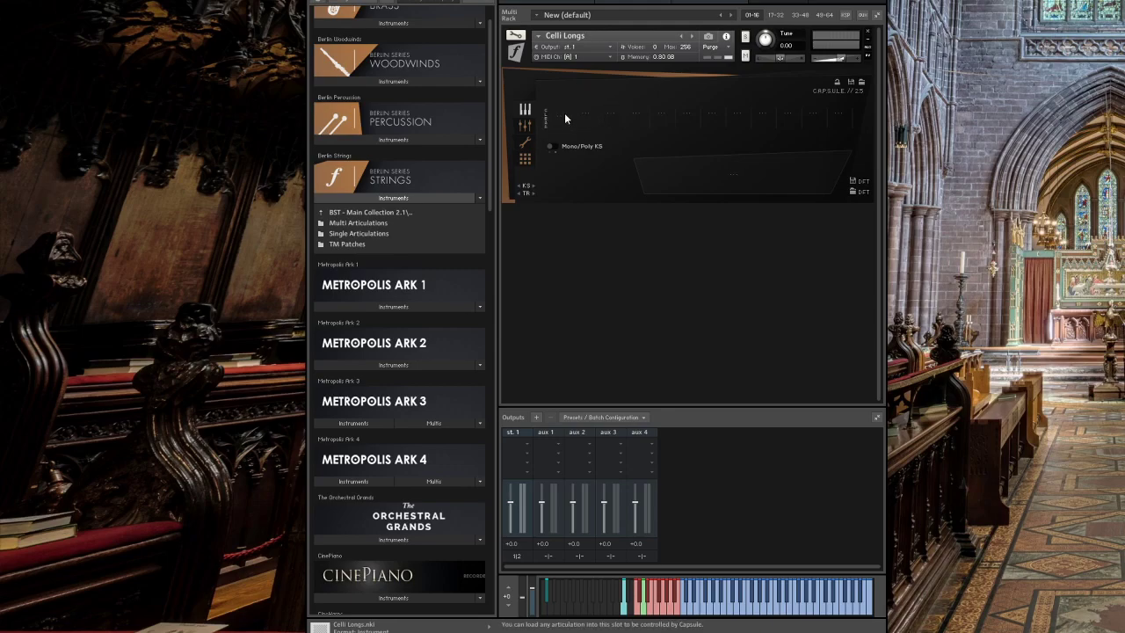
left_click(564, 112)
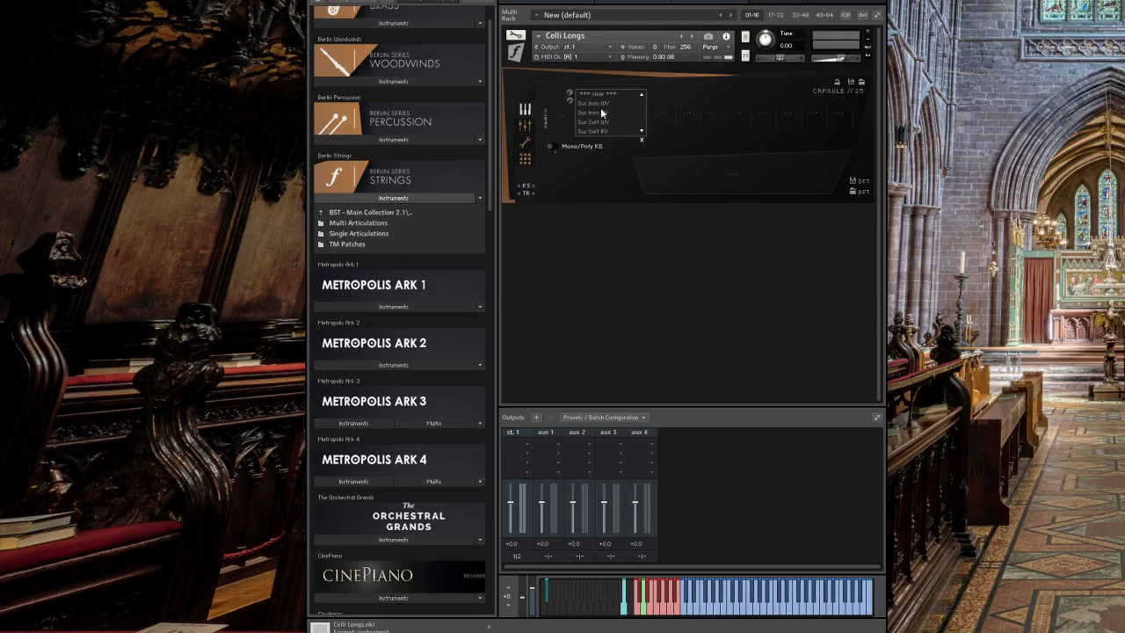
left_click(601, 114)
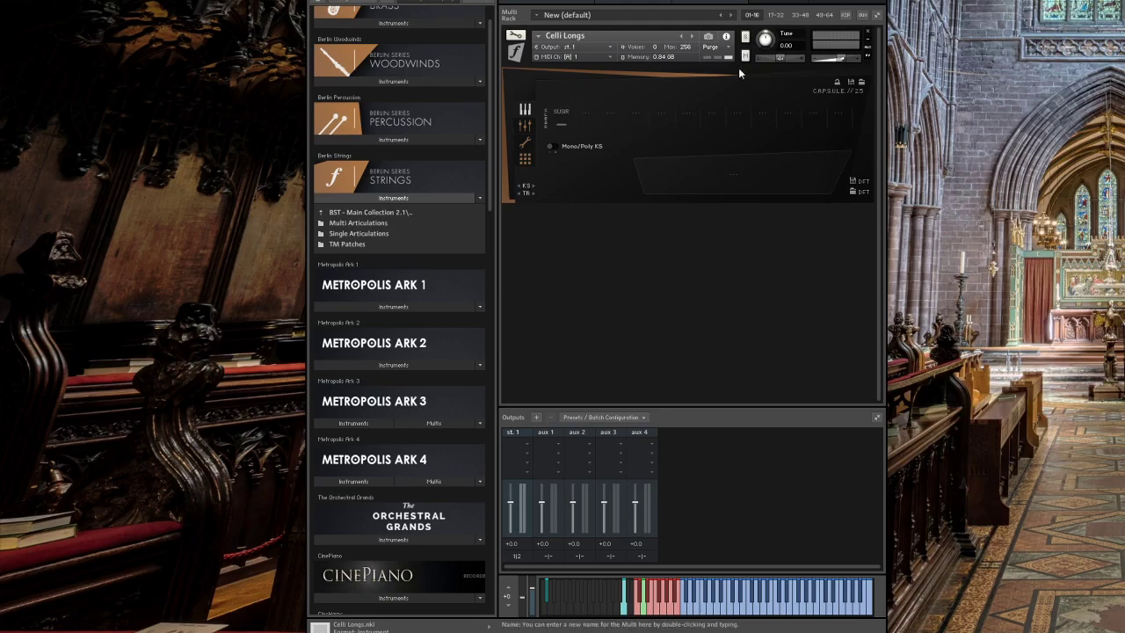
left_click(563, 111)
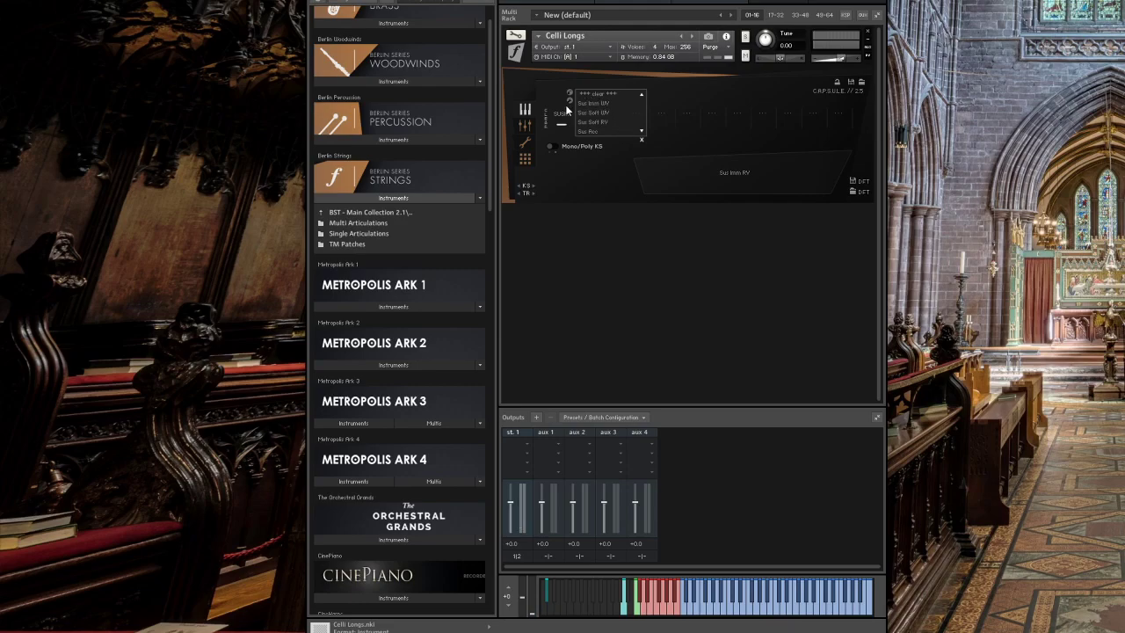
left_click(571, 102)
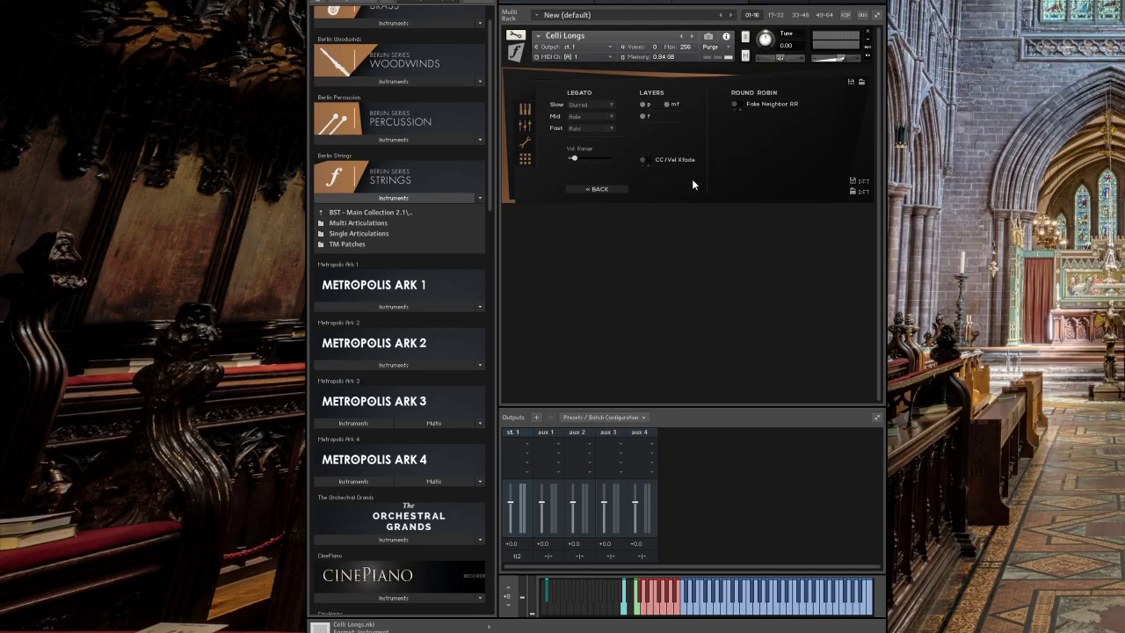
Step: Toggle the CC/Vel Xfade option and return to the articulation slots view
left_click(647, 160)
left_click(617, 189)
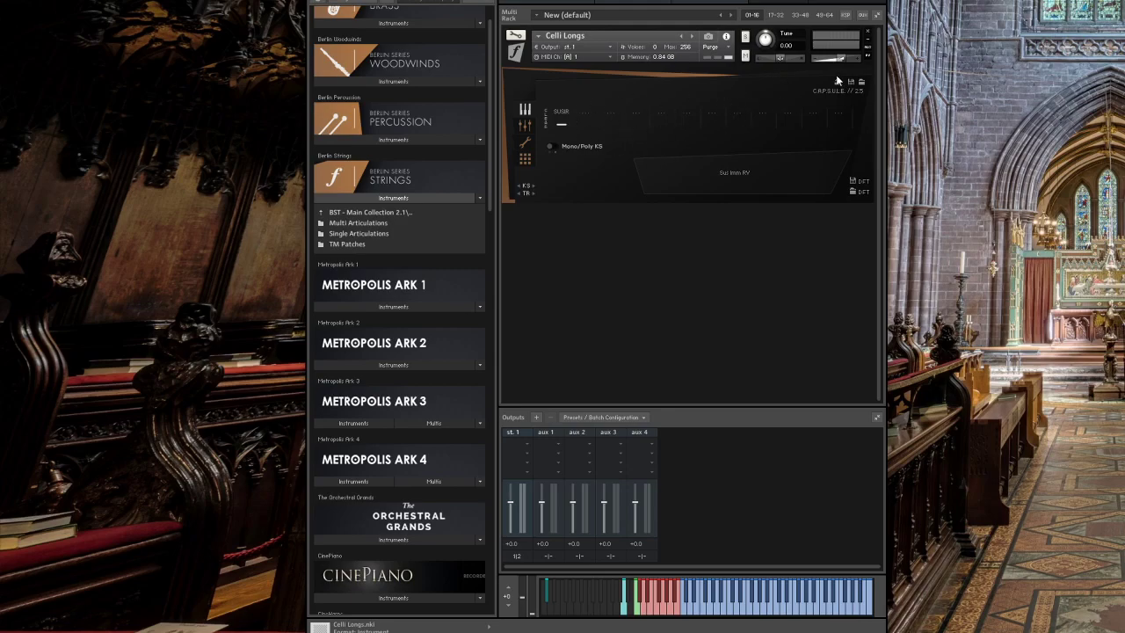
Step: Load Sus Soft RV, Sus Imm RV and Sus Rec into slots one, two and three
left_click(545, 116)
left_click(558, 114)
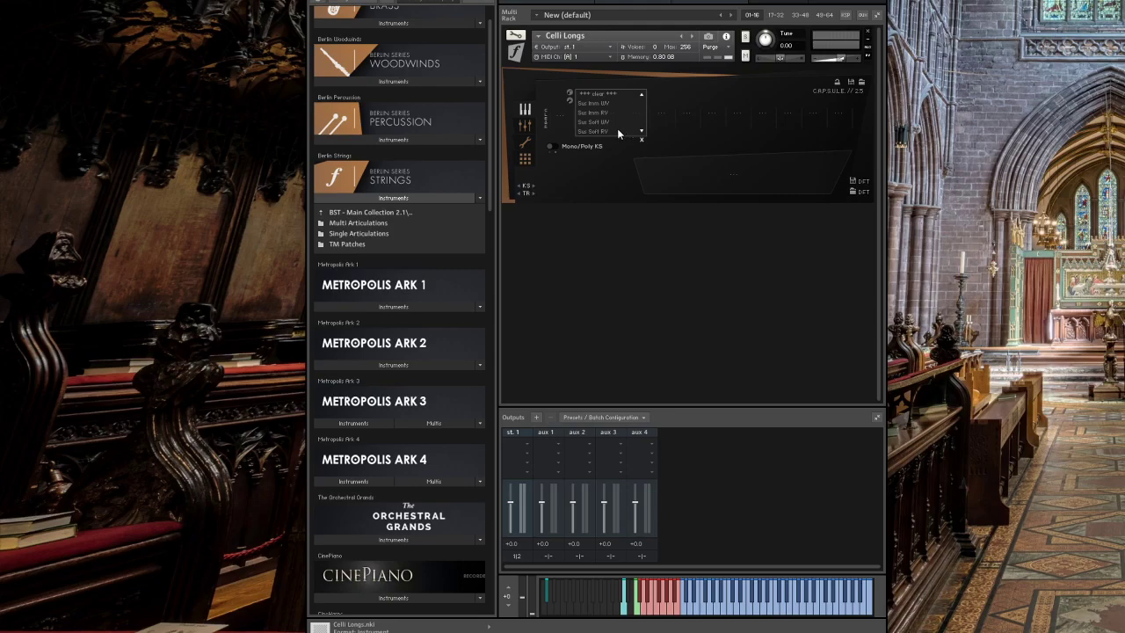
left_click(618, 128)
left_click(585, 127)
left_click(593, 118)
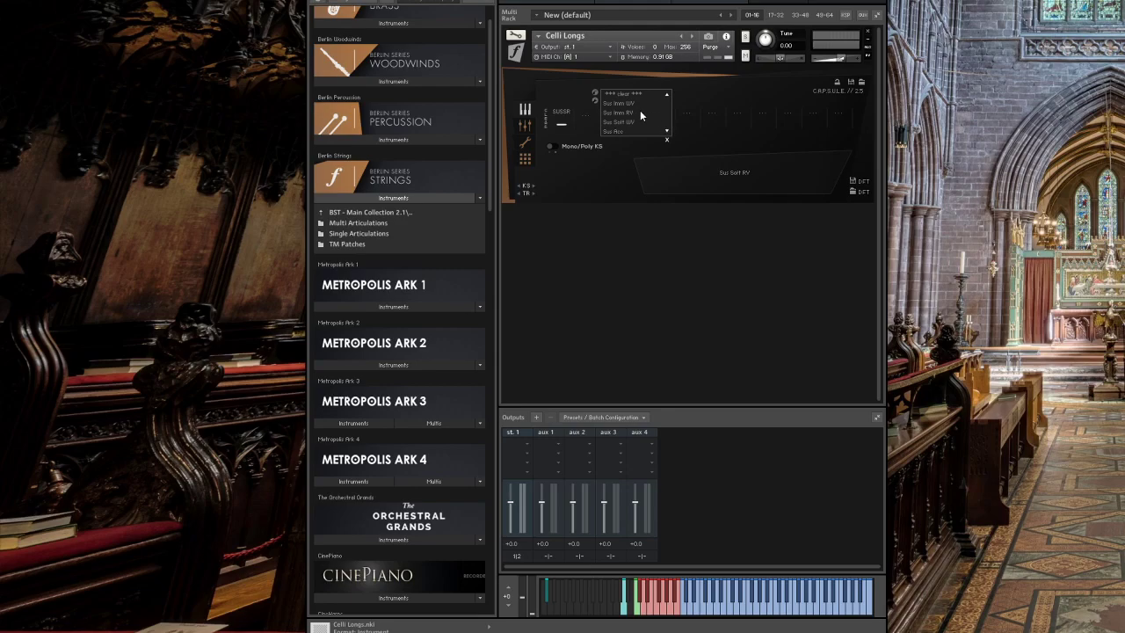
left_click(640, 112)
left_click(612, 118)
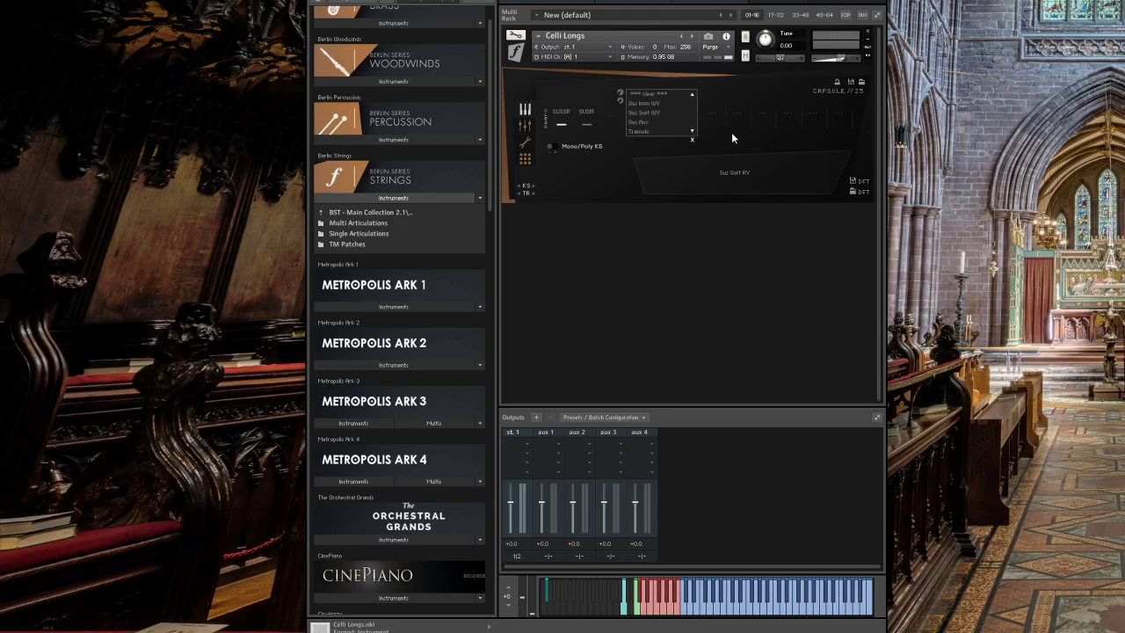
left_click(655, 123)
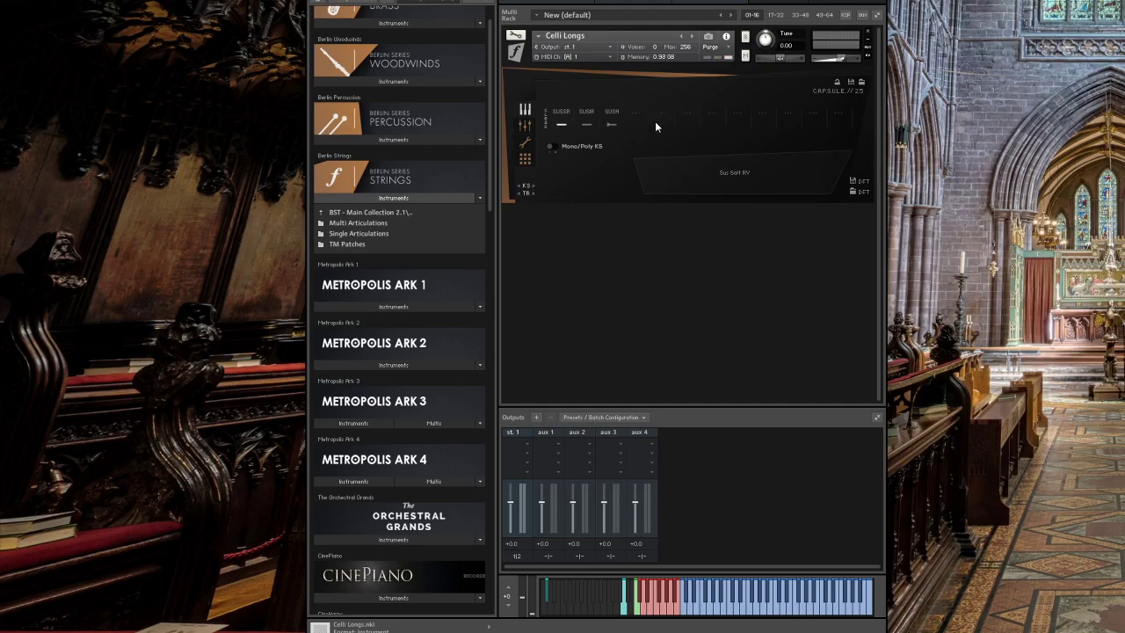
Step: Turn on Mono/Poly KS keyswitching to reveal its modes, including Vel Switch
left_click(549, 146)
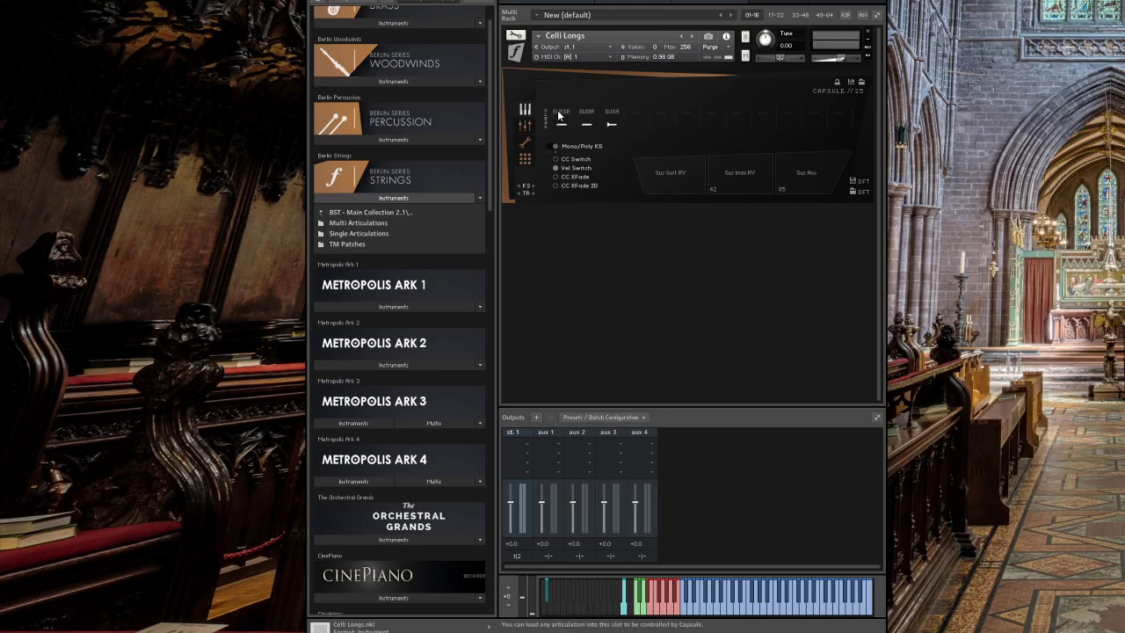
left_click(564, 90)
left_click(565, 101)
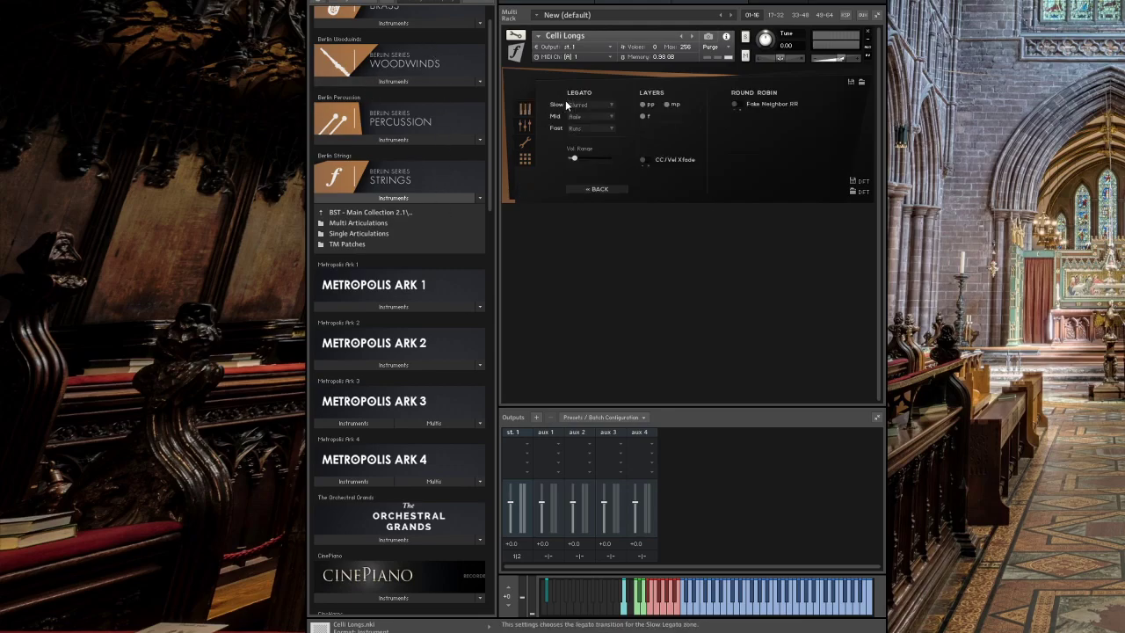
left_click(598, 189)
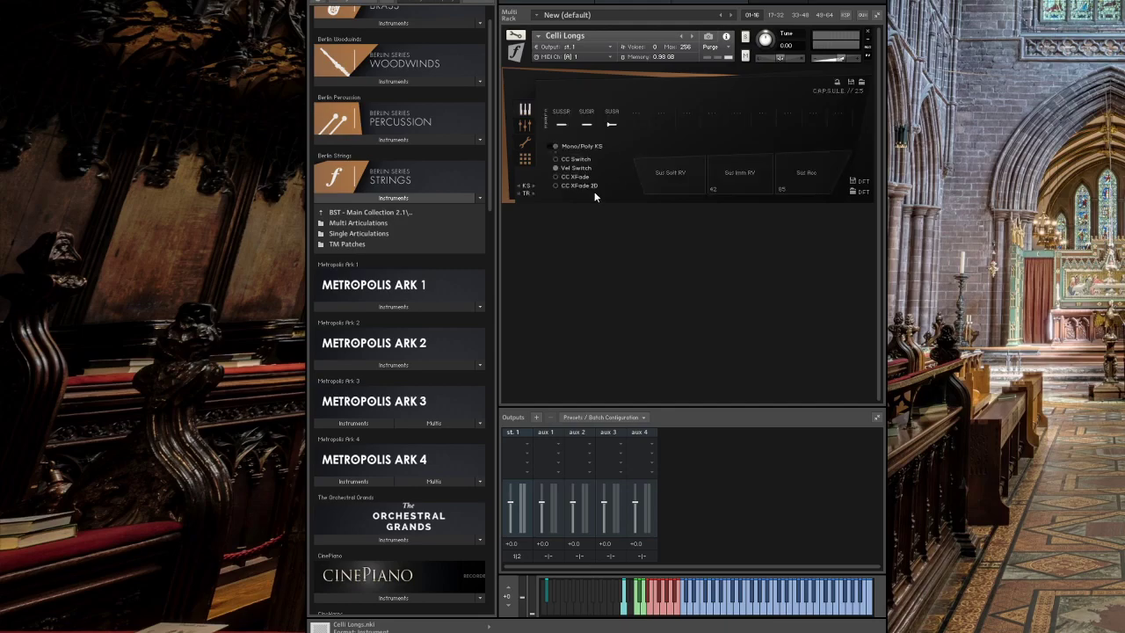
left_click(588, 116)
left_click(600, 125)
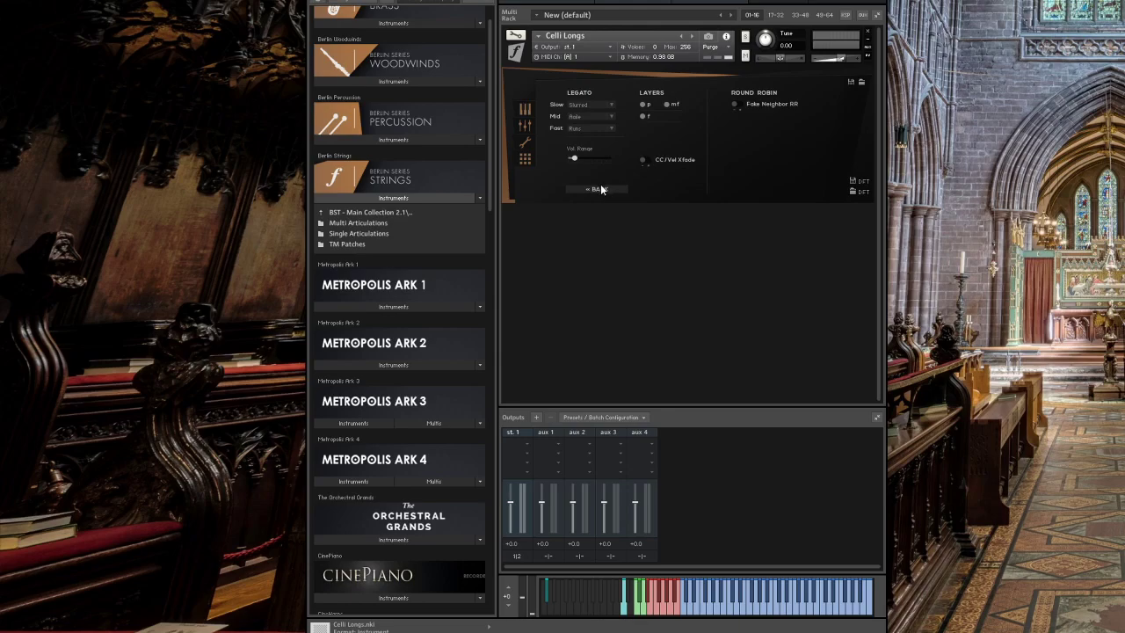
left_click(601, 189)
left_click(619, 95)
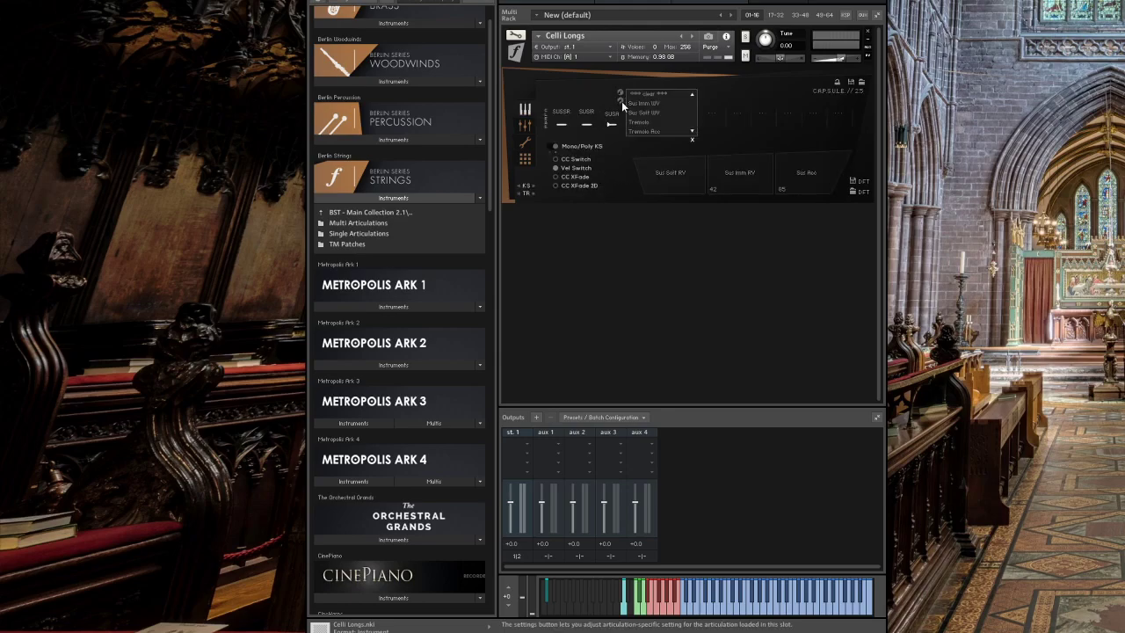
left_click(621, 102)
left_click(611, 189)
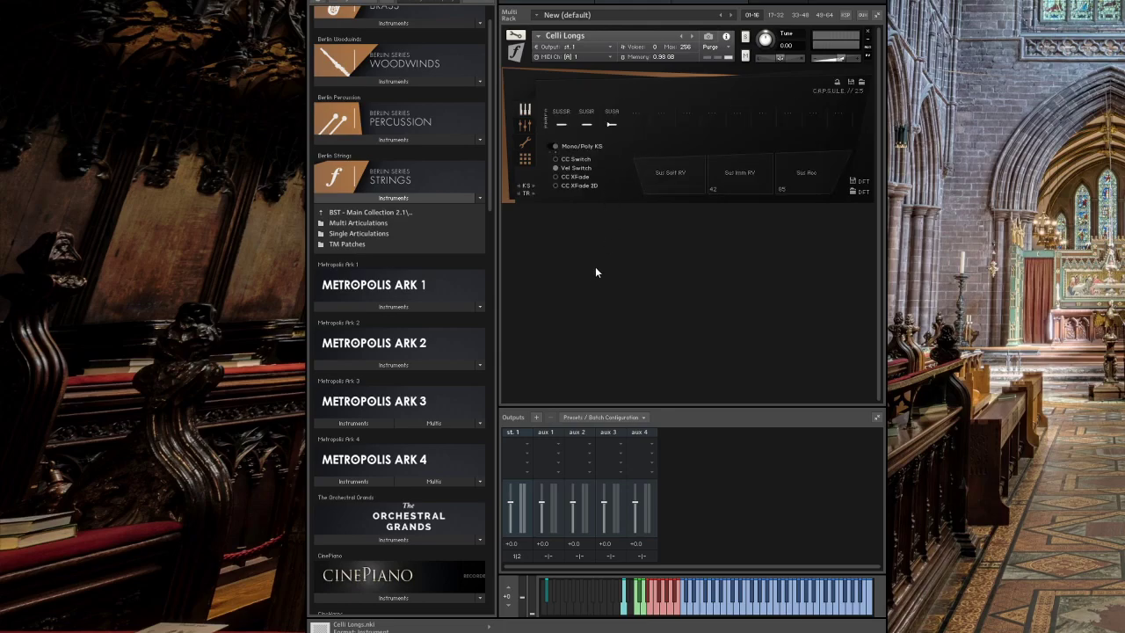